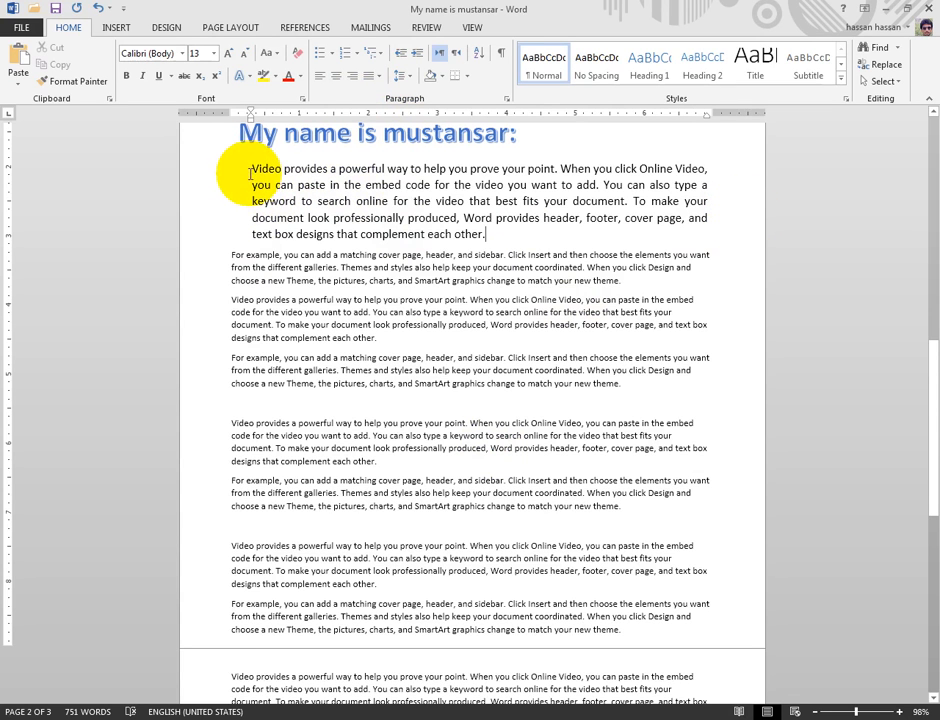
# - Try left, right and centre alignment in turn on the paragraph directly below the heading
pyautogui.moveTo(484, 235); pyautogui.dragTo(227, 191)
pyautogui.click(293, 186)
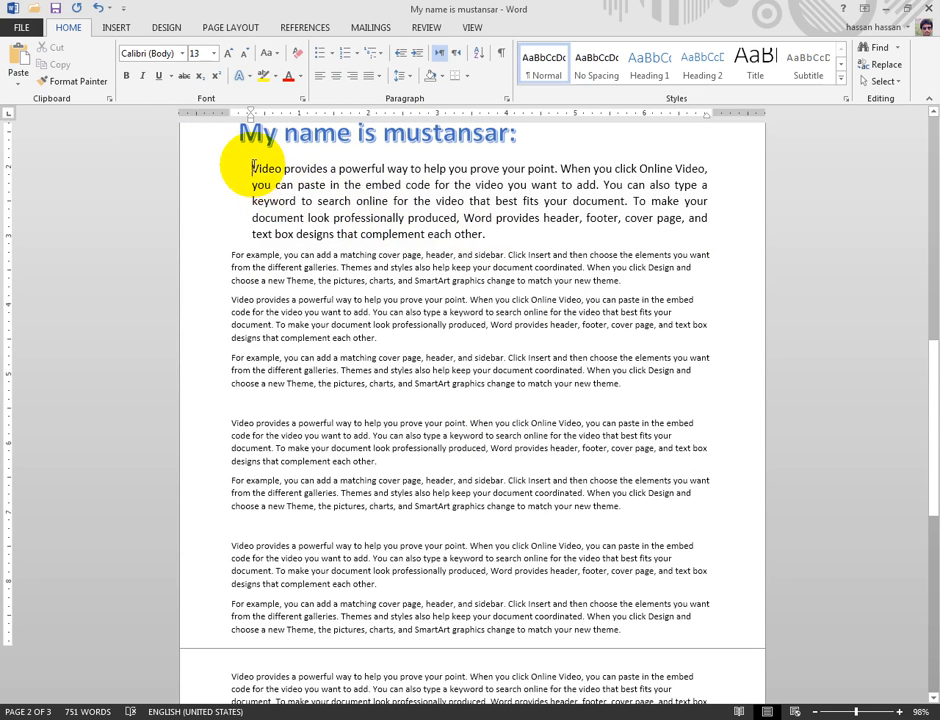
pyautogui.click(321, 77)
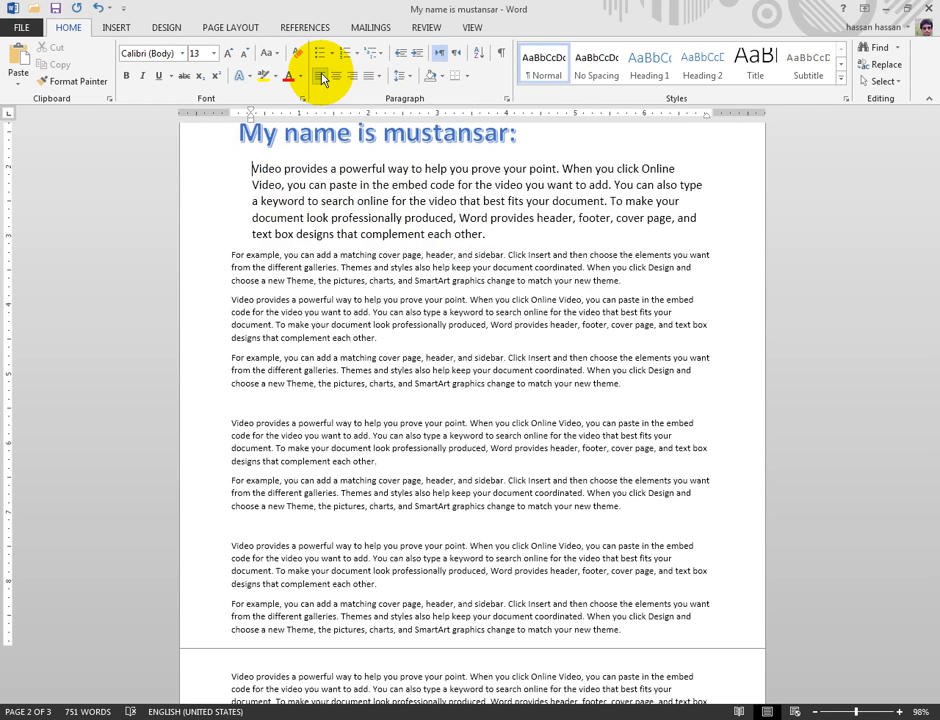
pyautogui.click(352, 80)
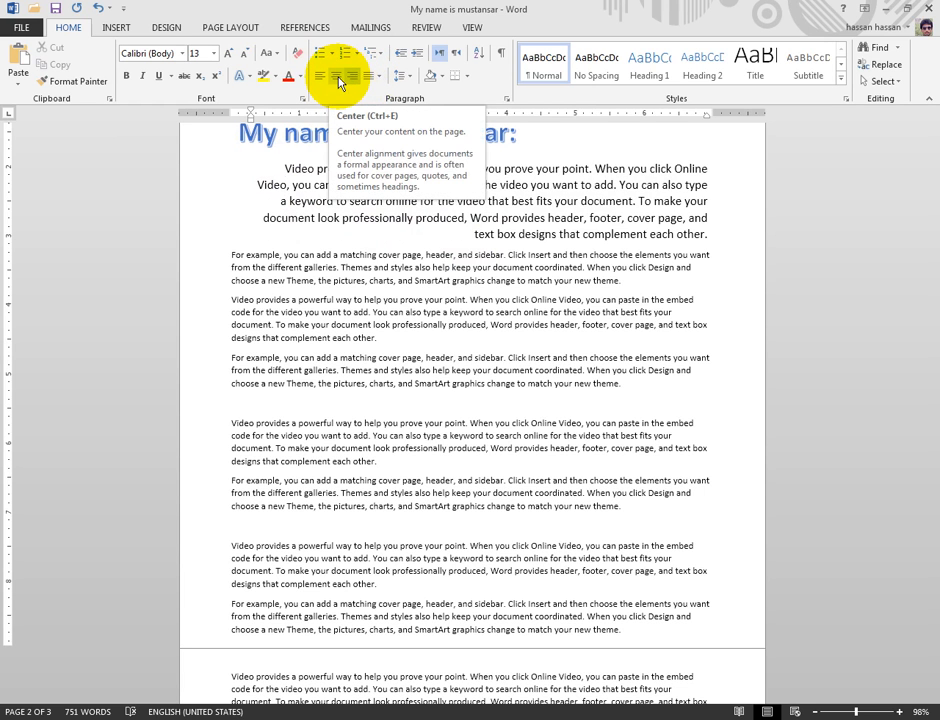
pyautogui.click(338, 82)
# - Highlight the whole centred paragraph below the heading in yellow
pyautogui.moveTo(597, 234); pyautogui.dragTo(231, 164)
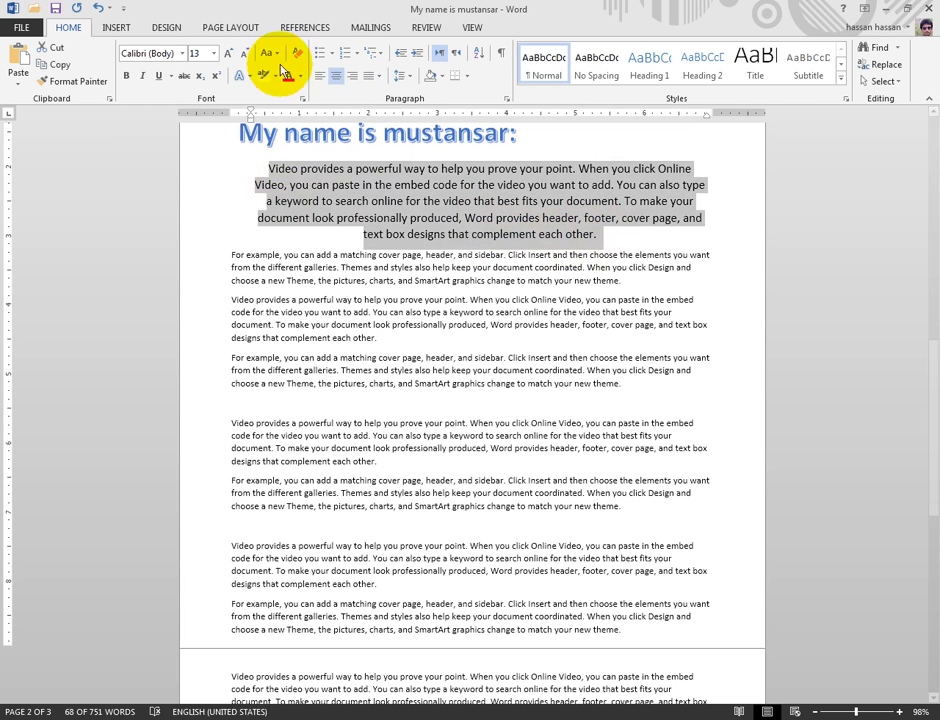
pyautogui.click(263, 79)
pyautogui.press('Left')
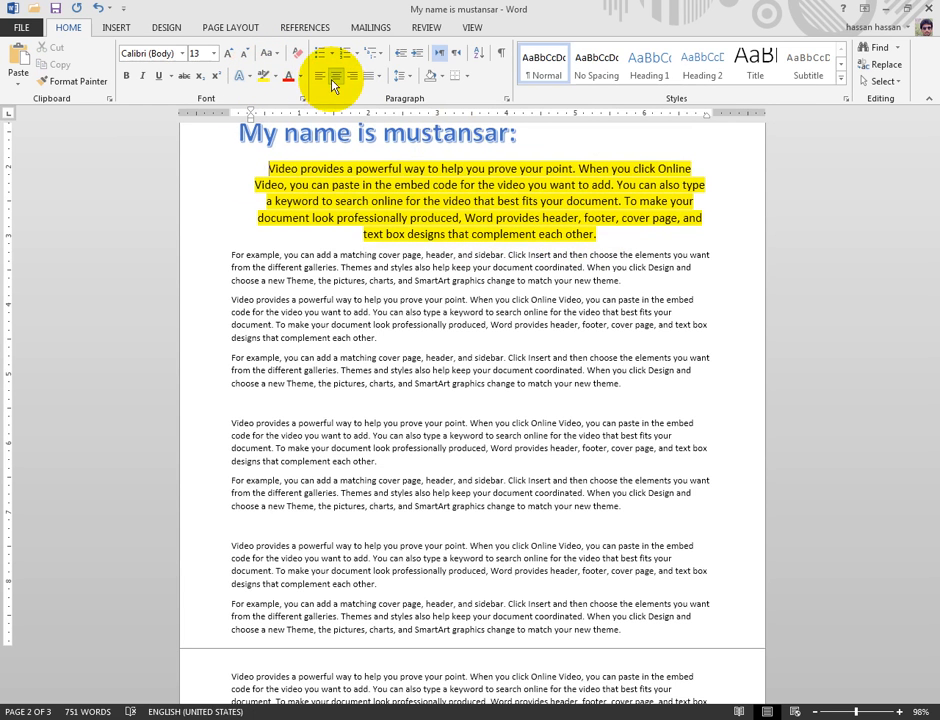
# - Cycle the highlighted paragraph's alignment through left, right and centre, returning it to left alignment
pyautogui.click(318, 82)
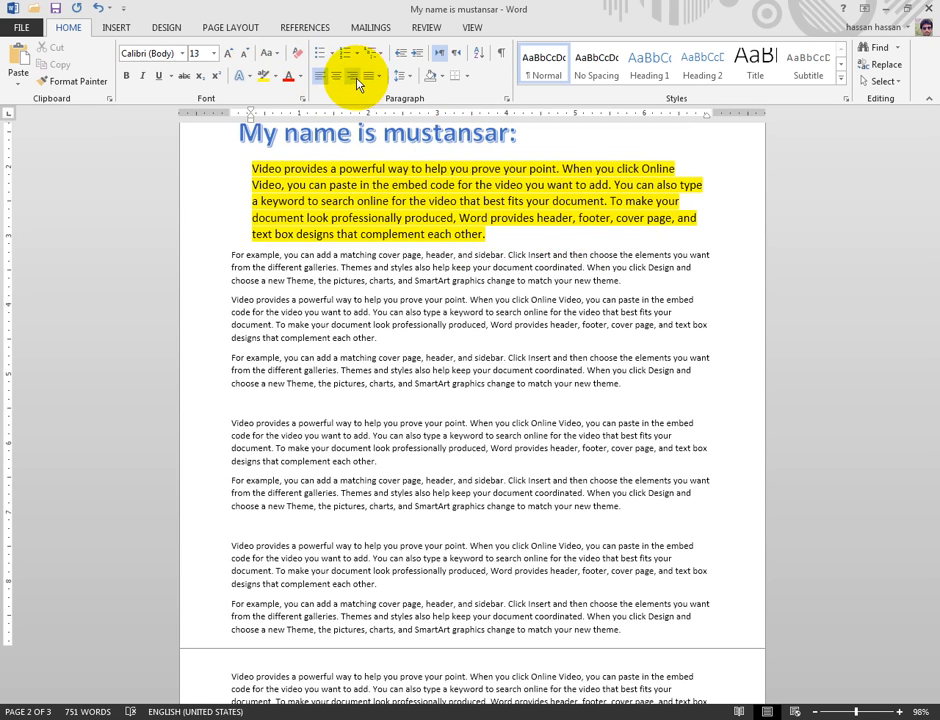
pyautogui.click(352, 80)
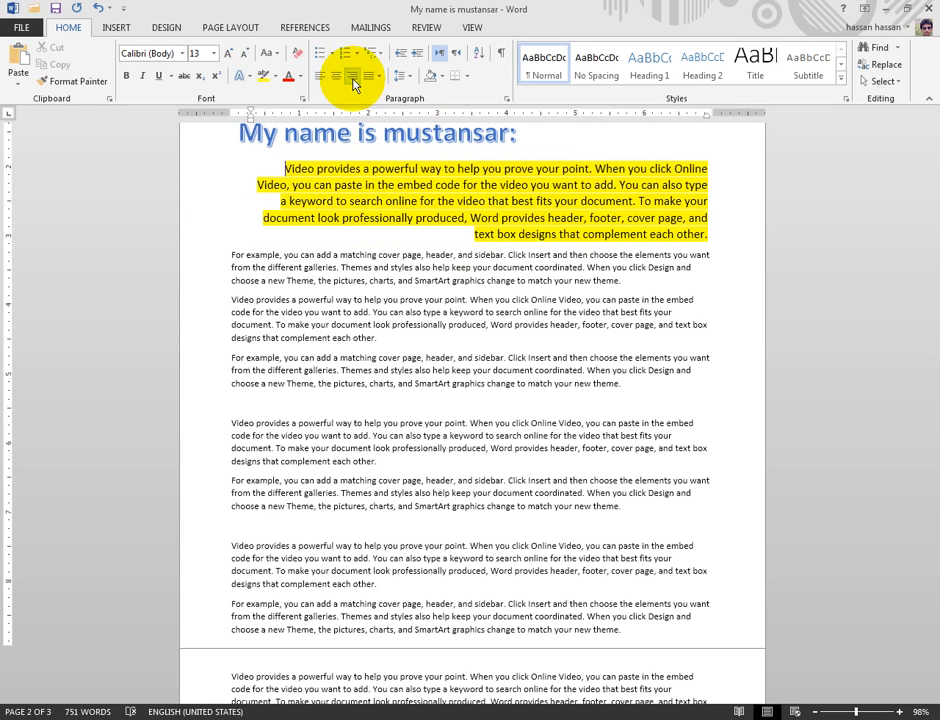
pyautogui.click(337, 80)
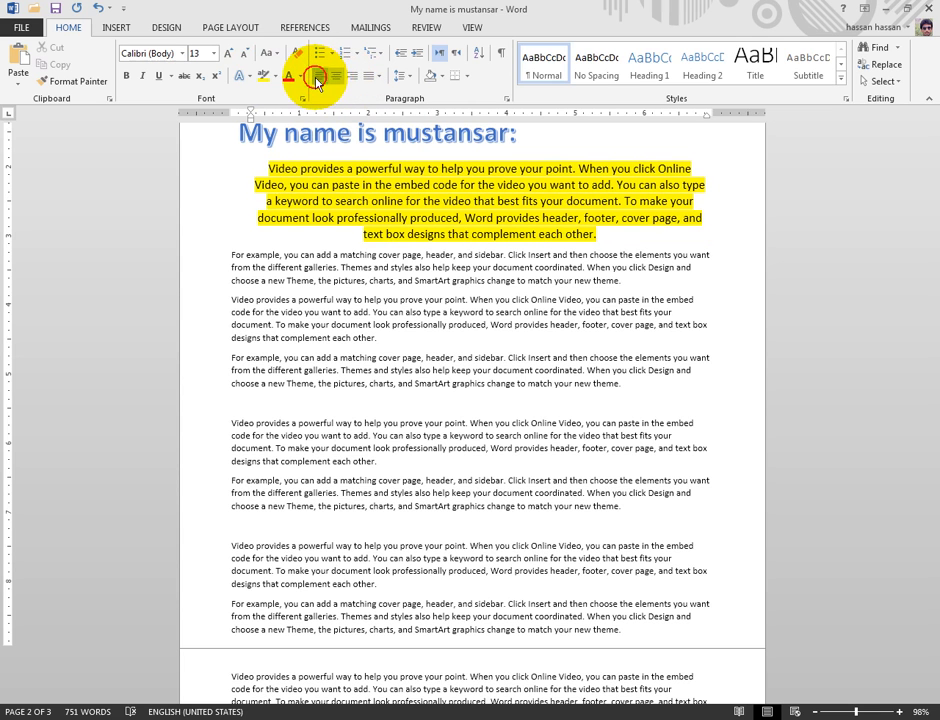
pyautogui.click(320, 77)
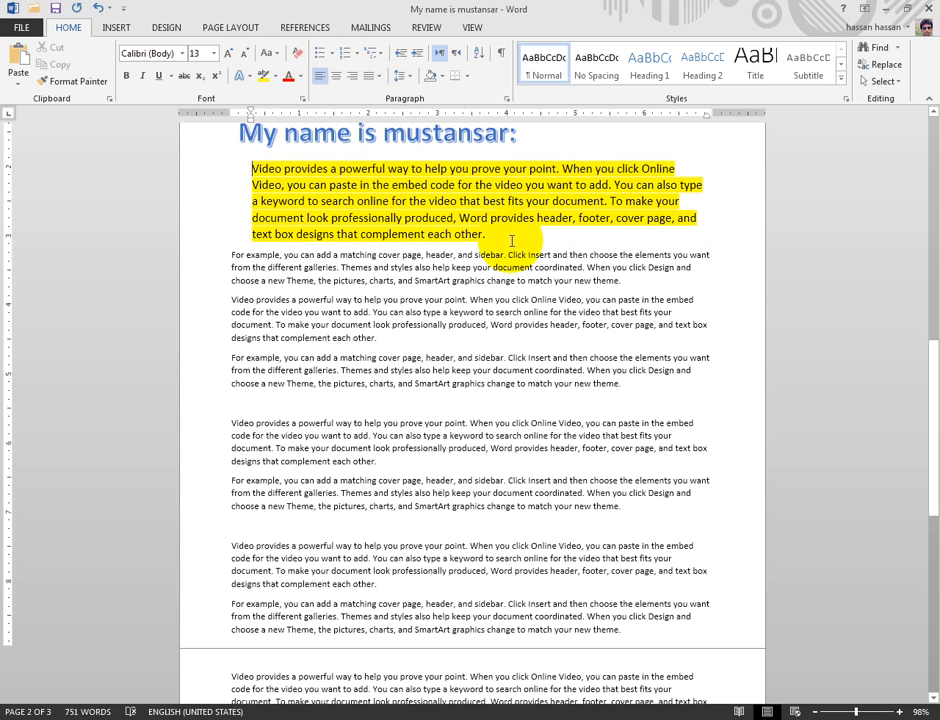
# - Switch the highlighted paragraph to right alignment, back to left, and finally to centred alignment
pyautogui.hotkey('ctrl', 'r')
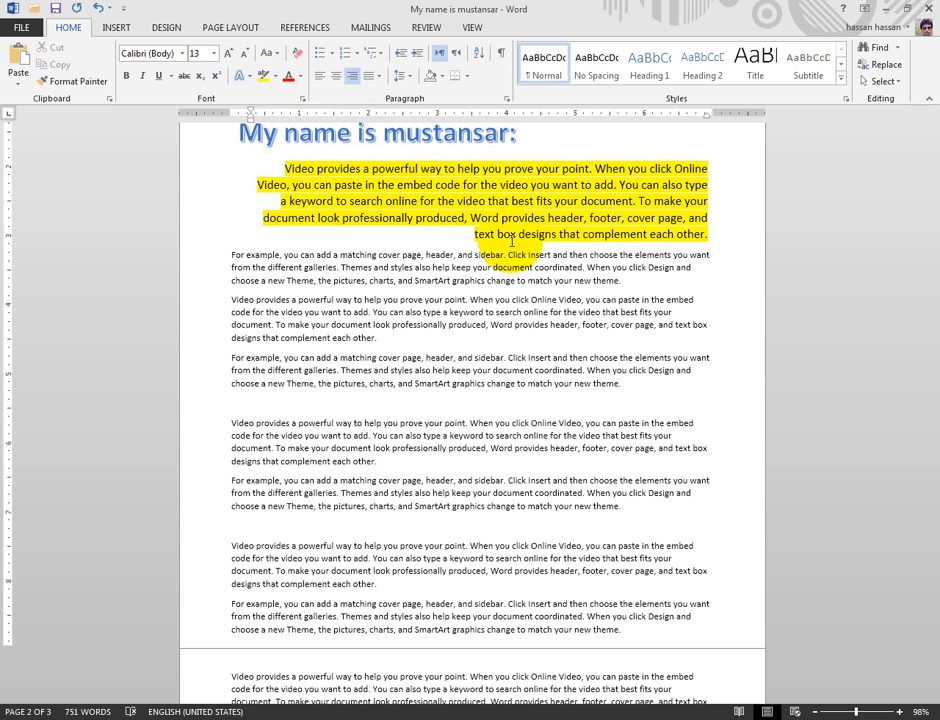
pyautogui.hotkey('ctrl', 'l')
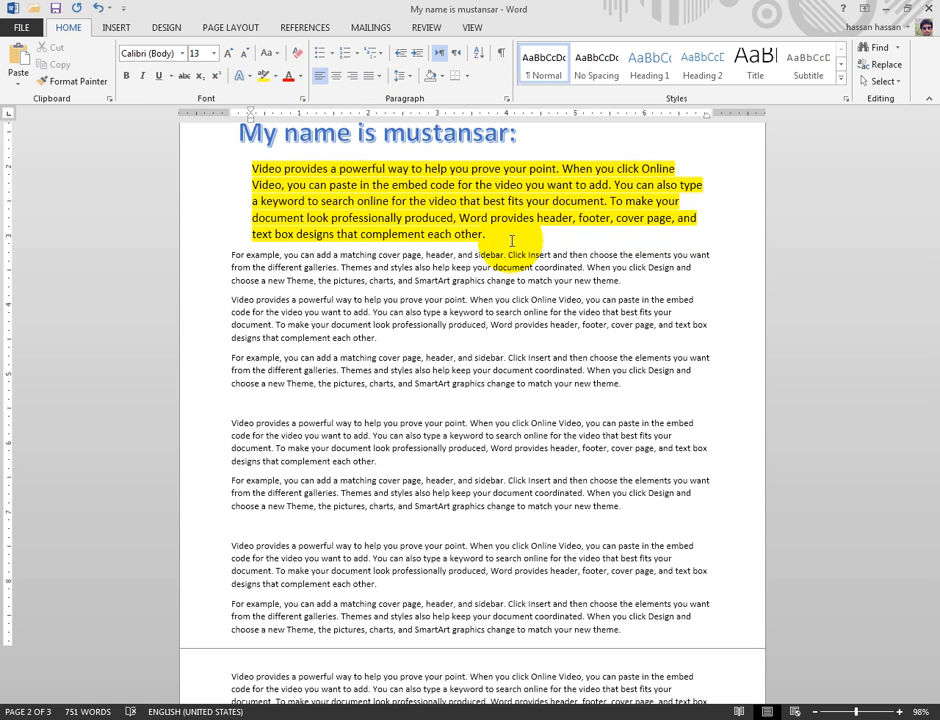
pyautogui.hotkey('ctrl', 'e')
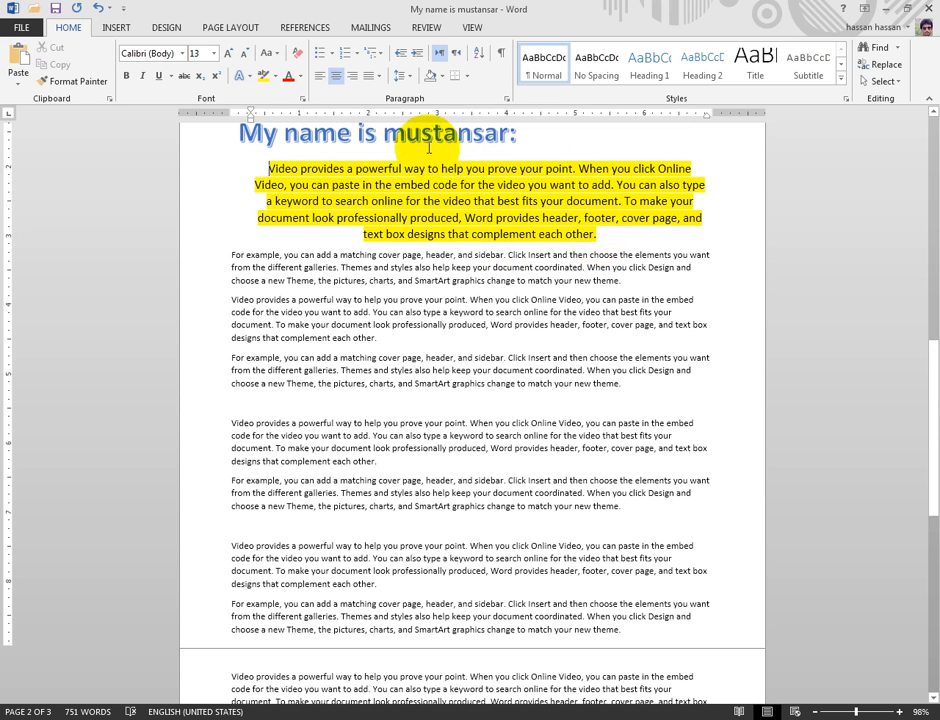
# - Apply the plain Justify alignment to the highlighted paragraph
pyautogui.click(370, 78)
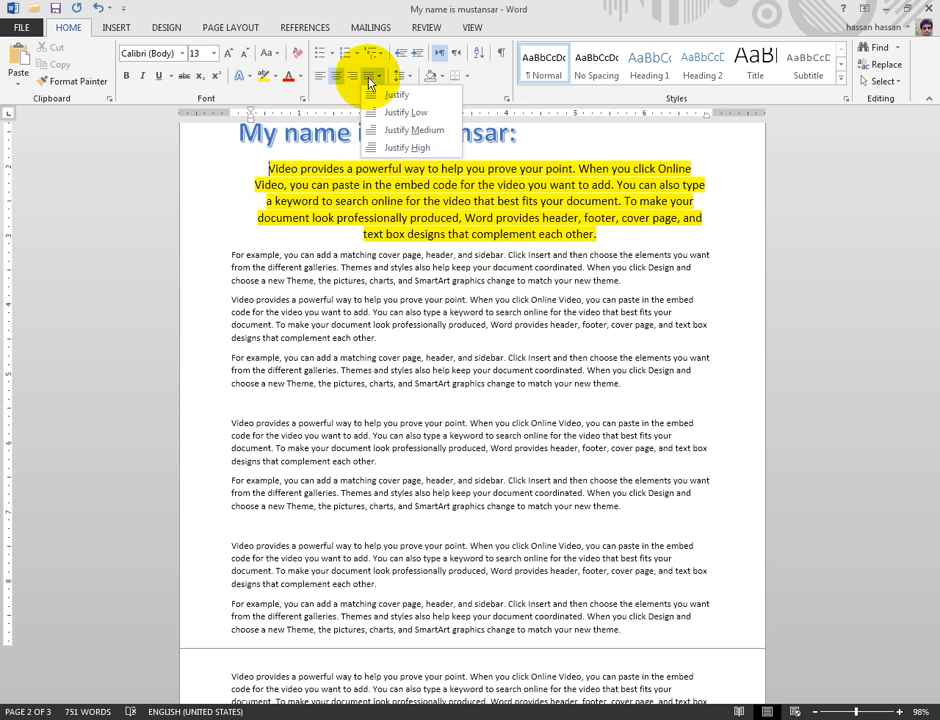
pyautogui.click(376, 96)
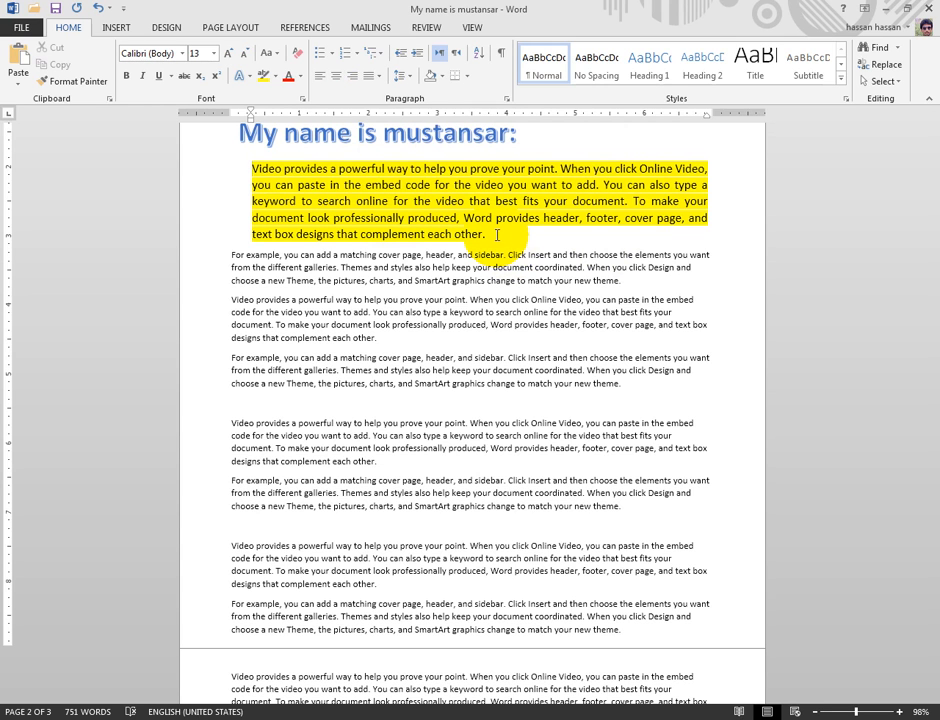
# - Try distributed alignment on the highlighted paragraph and return it to plain justified alignment
pyautogui.hotkey('ctrl', 'shift', 'j')
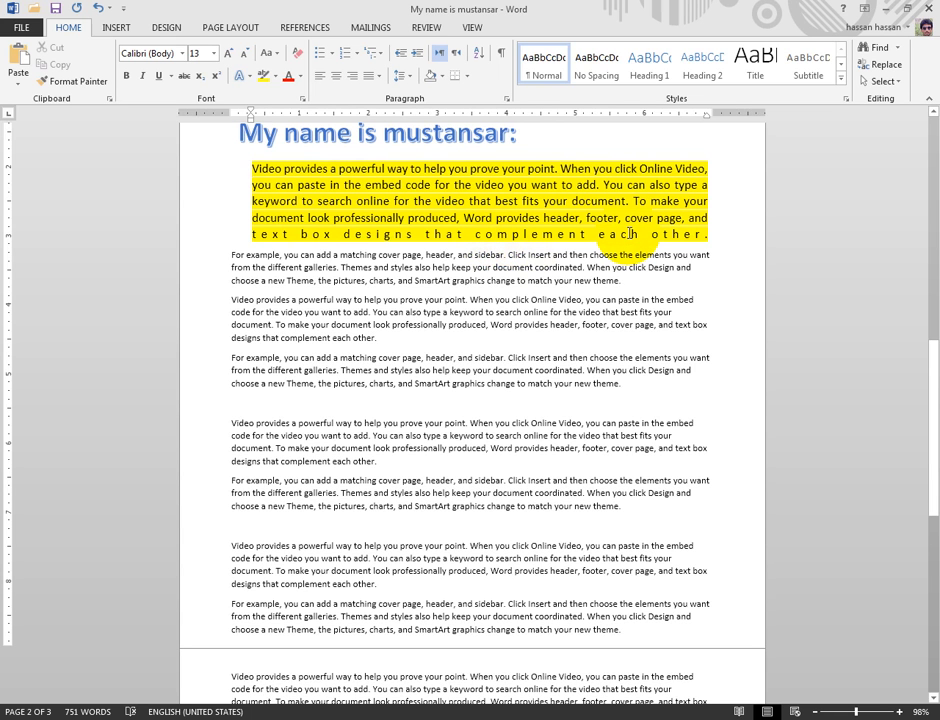
pyautogui.hotkey('ctrl', 'j')
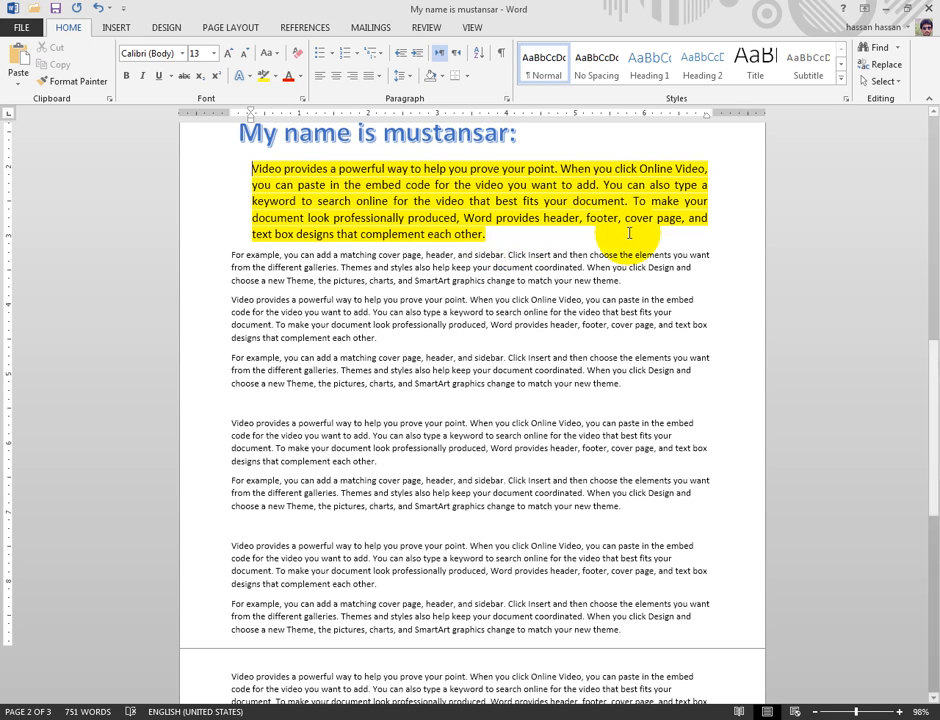
pyautogui.click(548, 230)
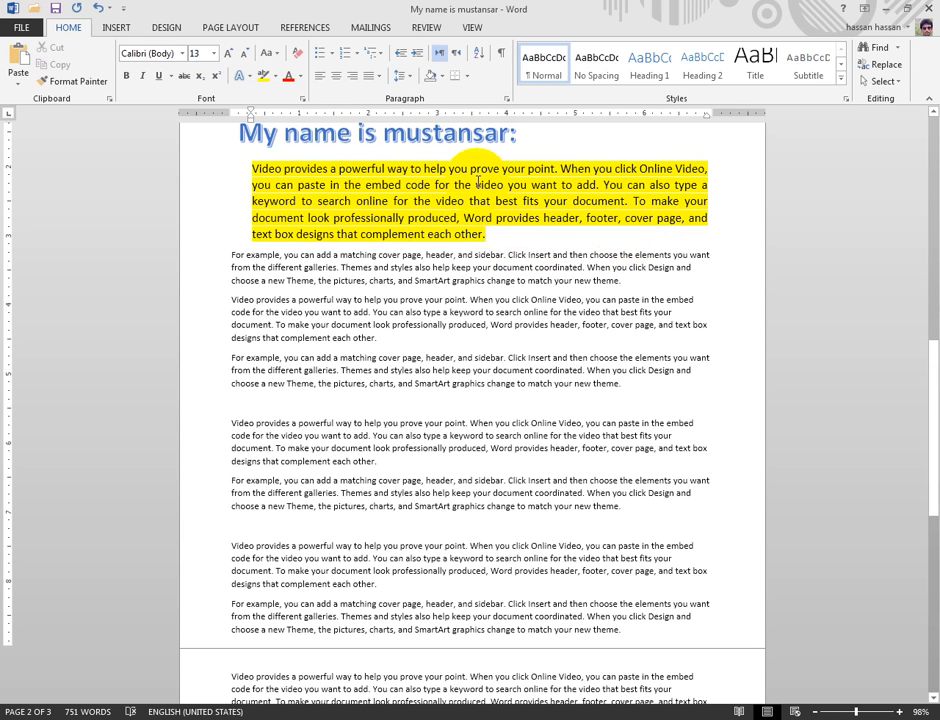
pyautogui.click(403, 79)
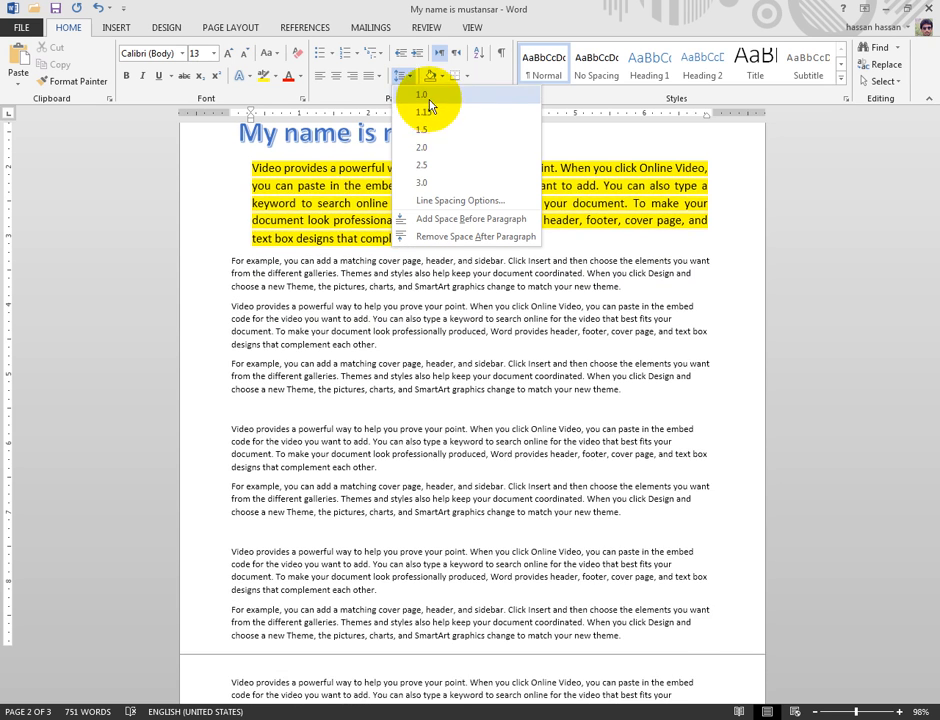
pyautogui.click(590, 229)
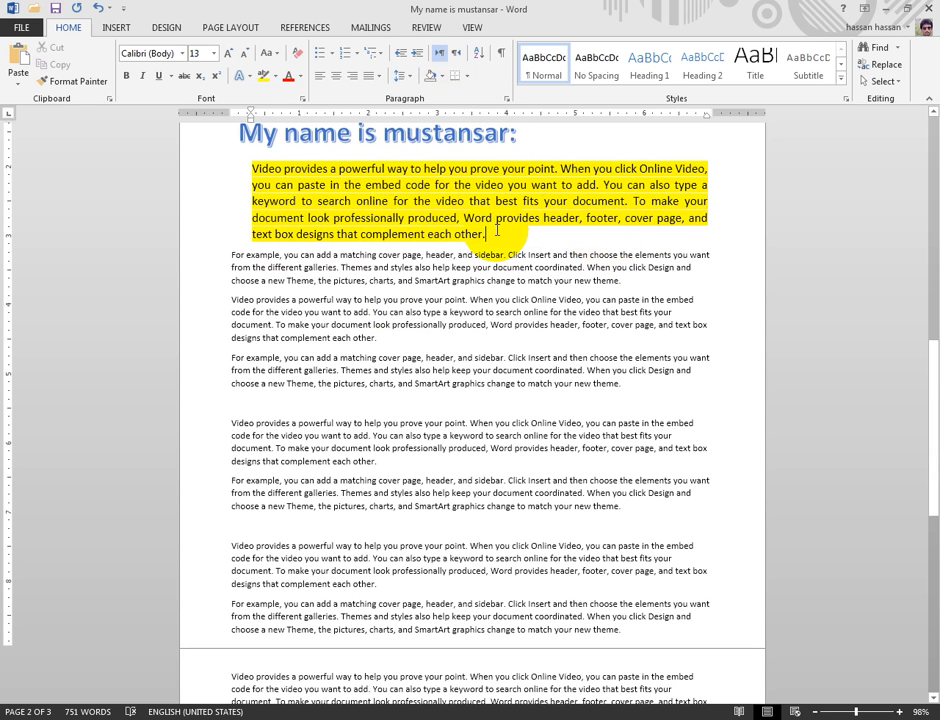
pyautogui.moveTo(497, 230); pyautogui.dragTo(253, 165)
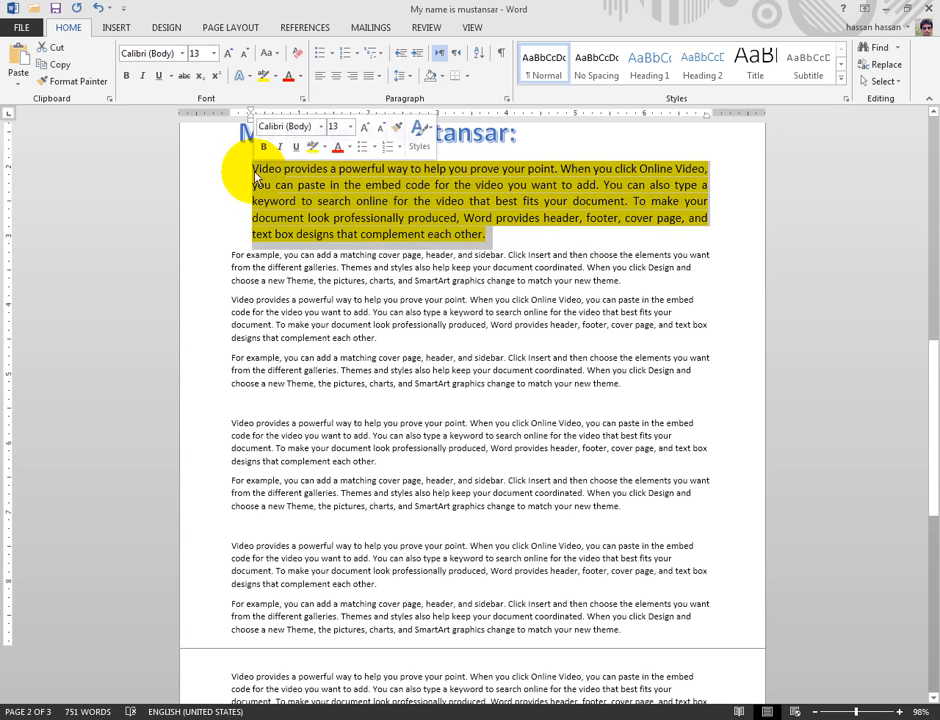
pyautogui.click(507, 238)
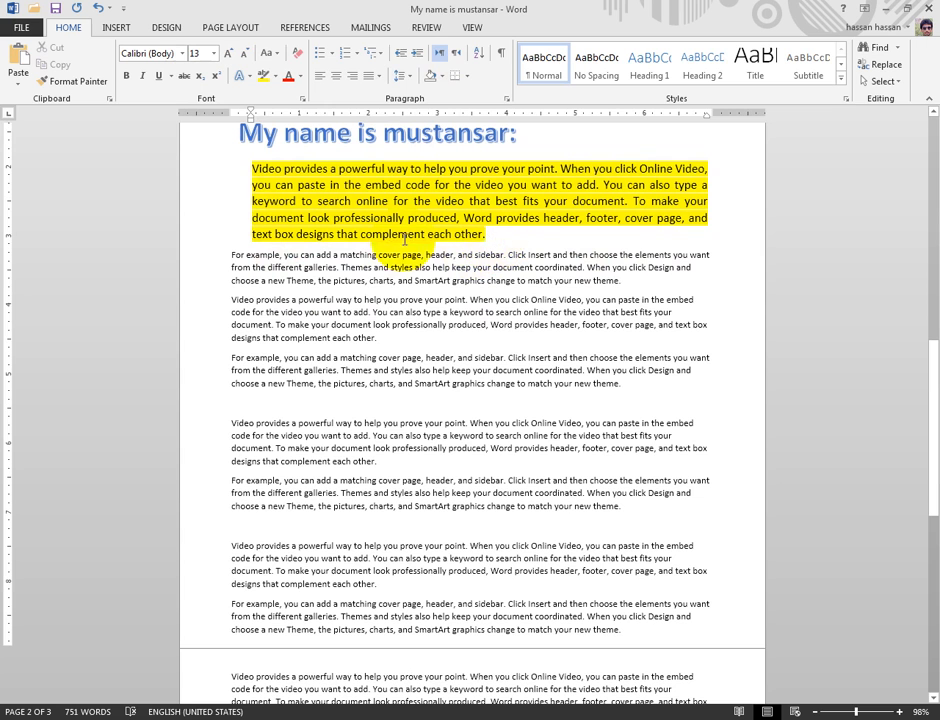
# - Set the highlighted paragraph's spacing before to 42 pt in the line spacing options
pyautogui.click(252, 172)
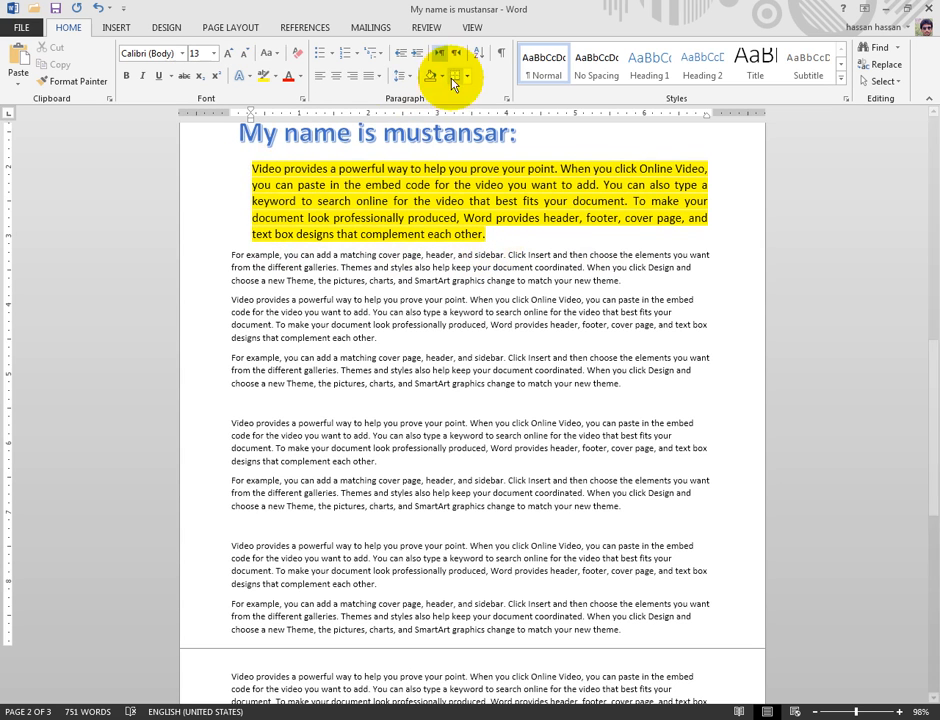
pyautogui.click(401, 76)
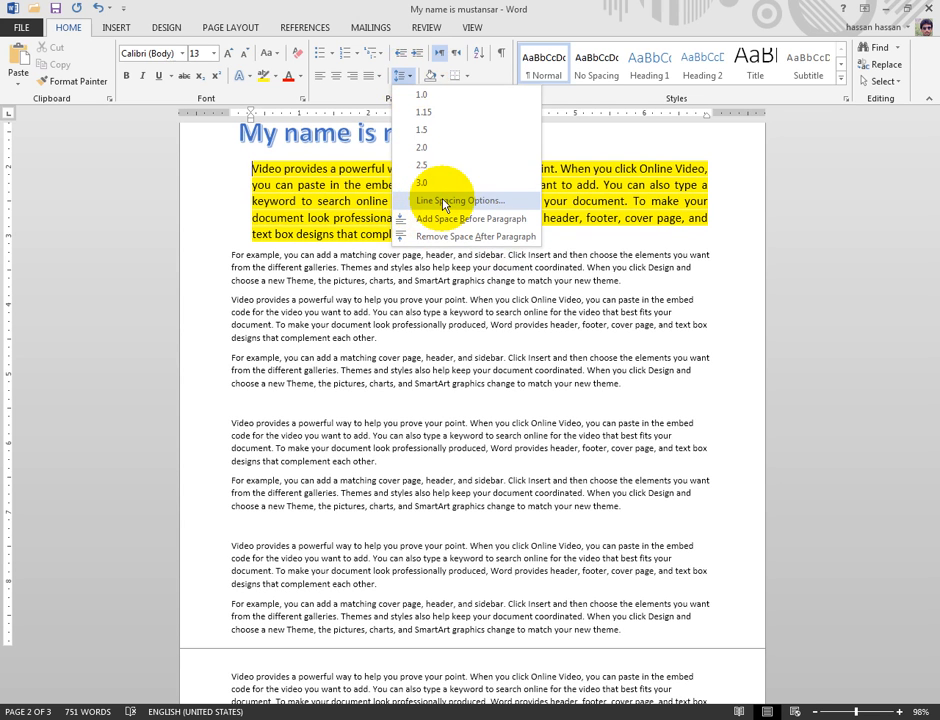
pyautogui.click(446, 205)
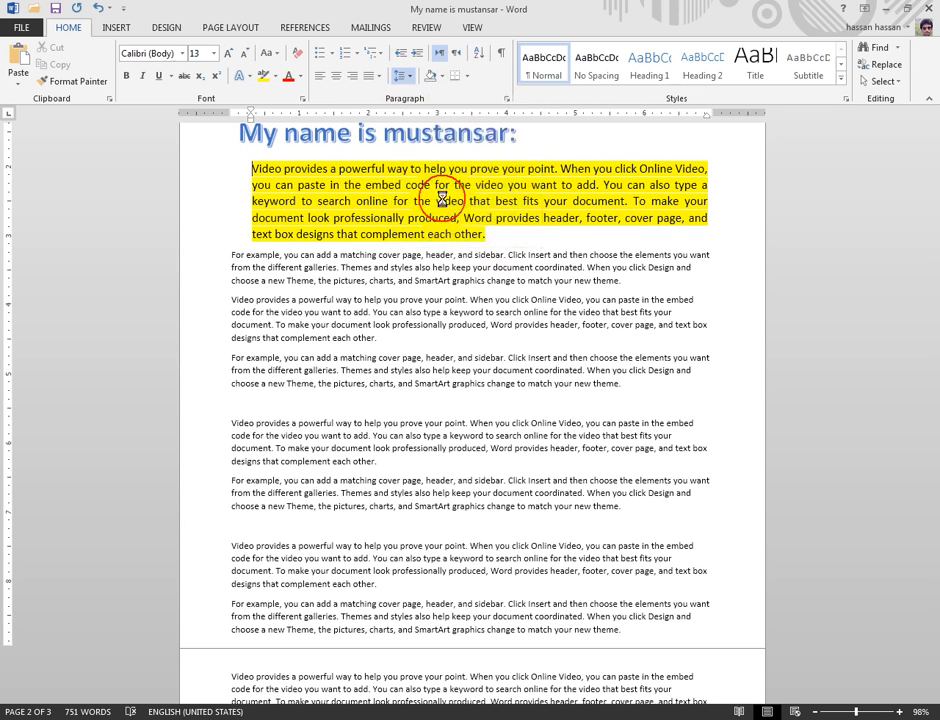
pyautogui.moveTo(378, 52); pyautogui.dragTo(551, 40)
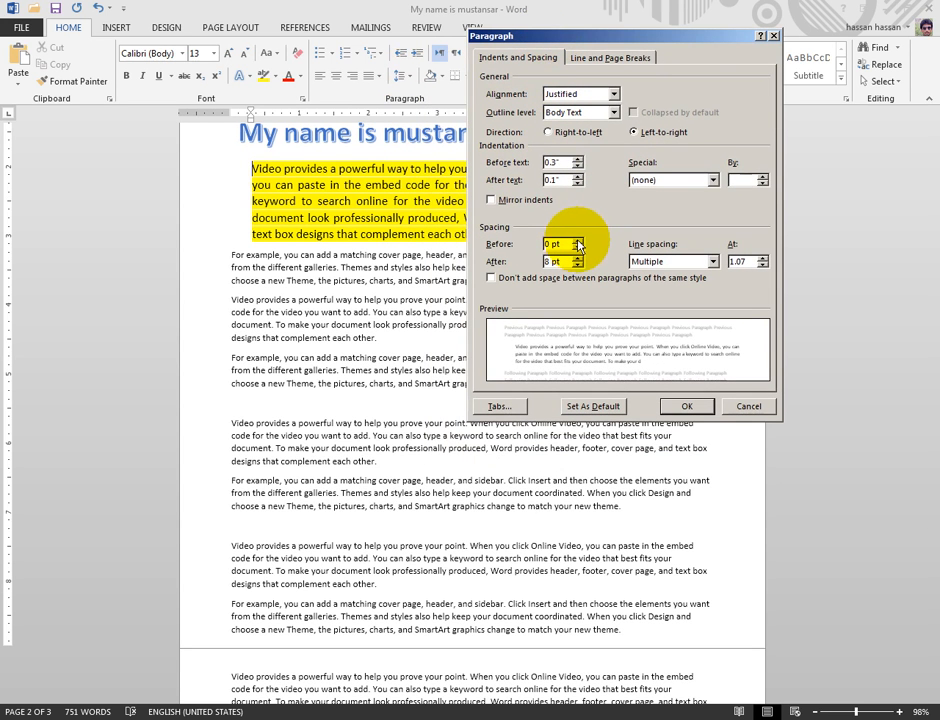
pyautogui.click(578, 241)
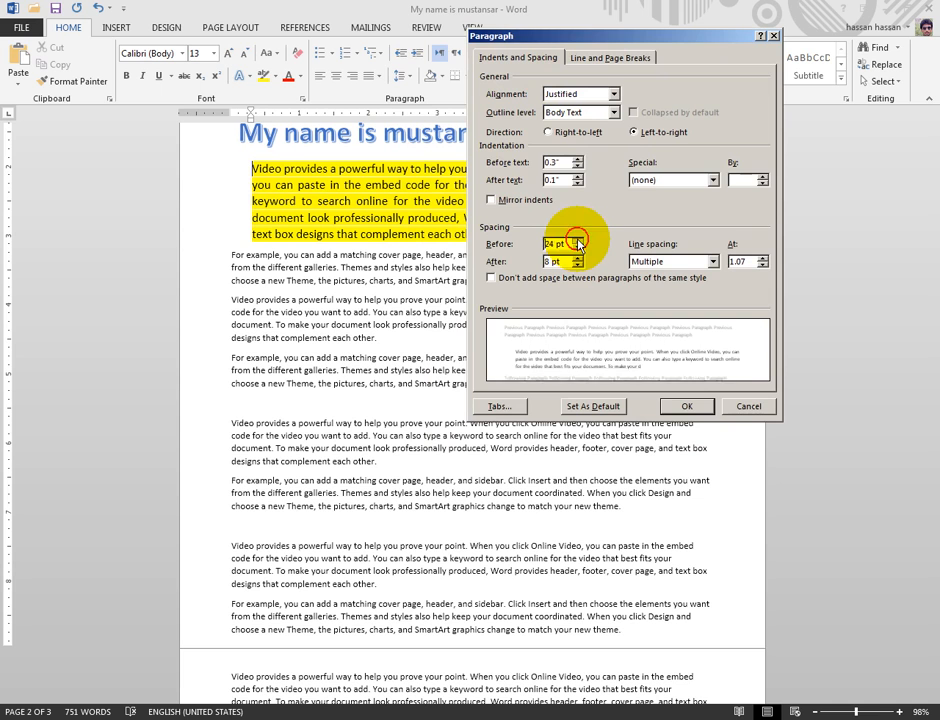
pyautogui.click(578, 241)
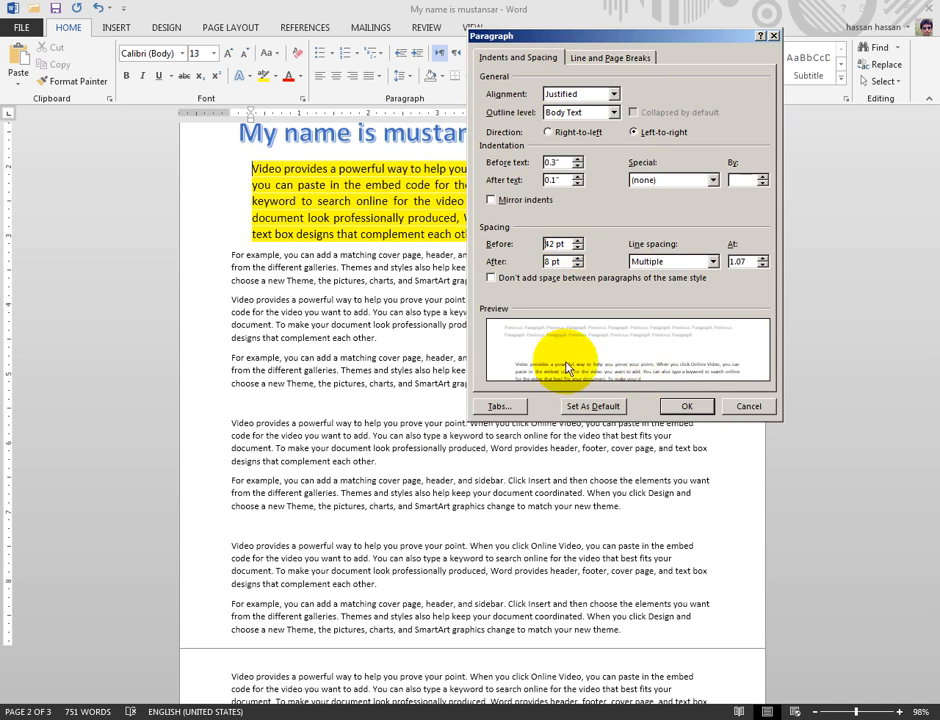
pyautogui.click(686, 407)
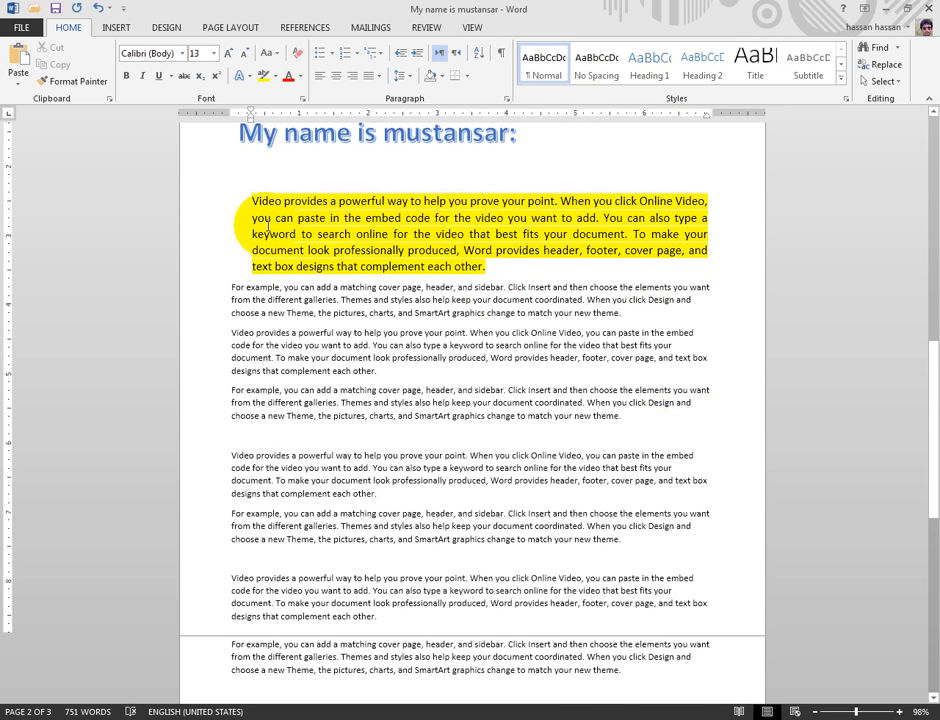
# - Increase the highlighted paragraph's spacing after in the line spacing options so the following text moves further down
pyautogui.click(403, 76)
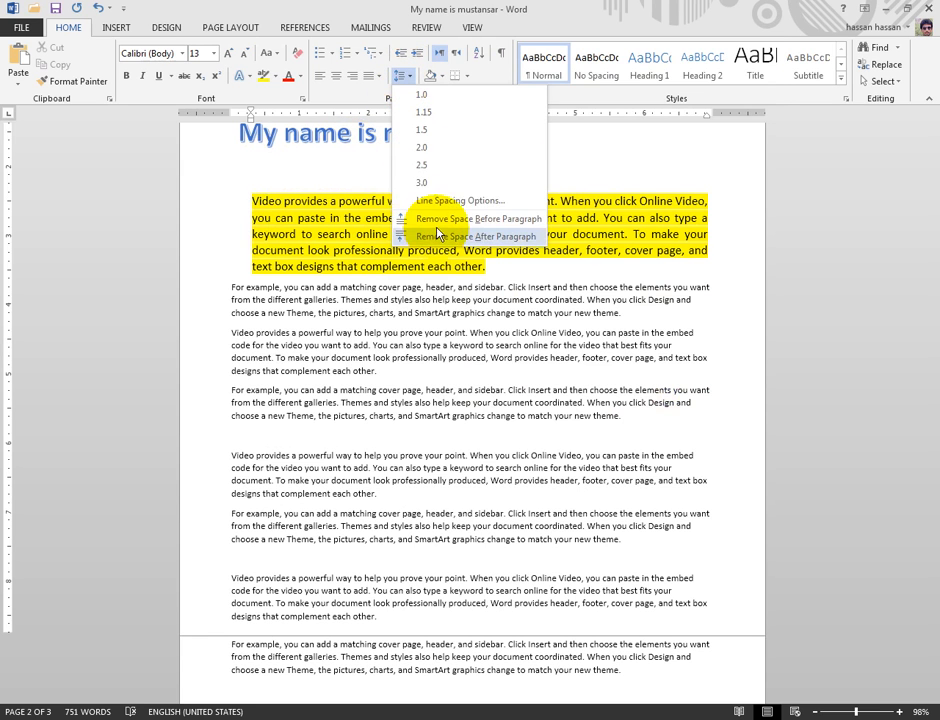
pyautogui.click(438, 200)
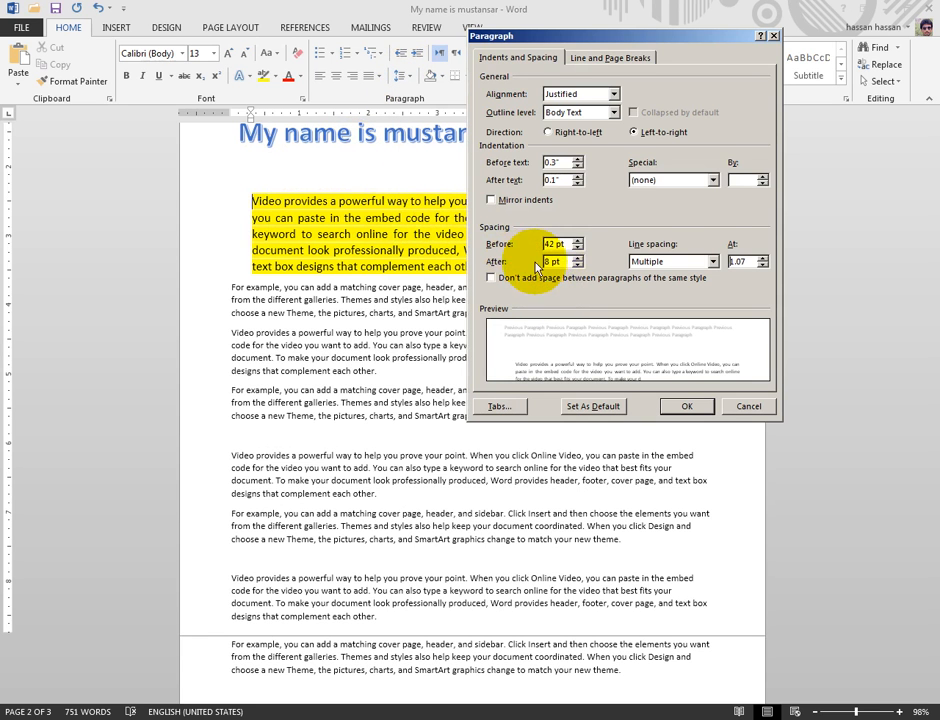
pyautogui.click(578, 257)
pyautogui.click(578, 257)
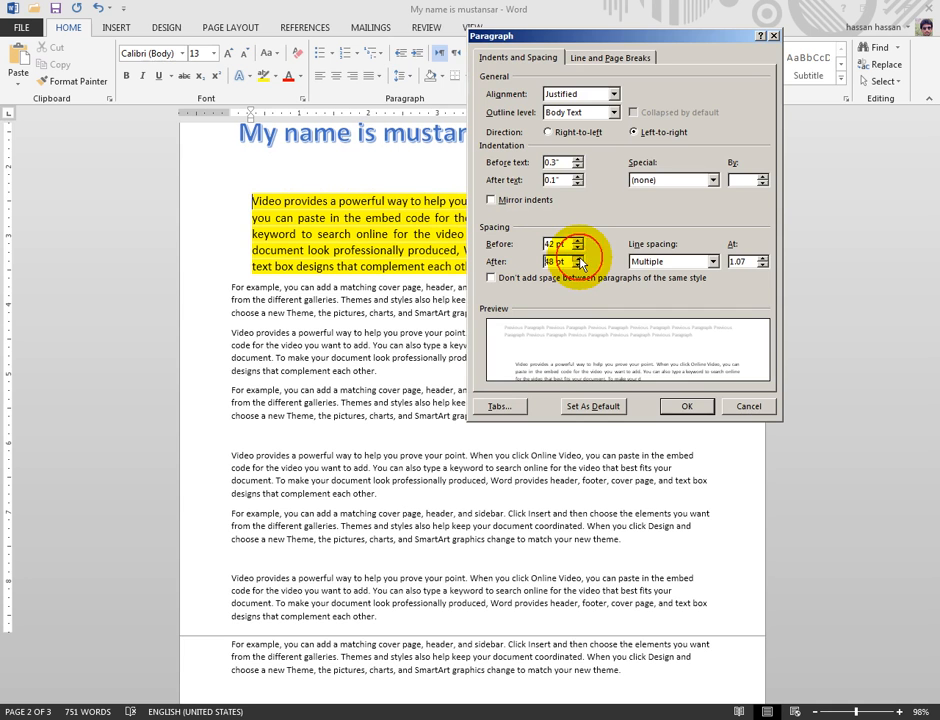
pyautogui.click(686, 405)
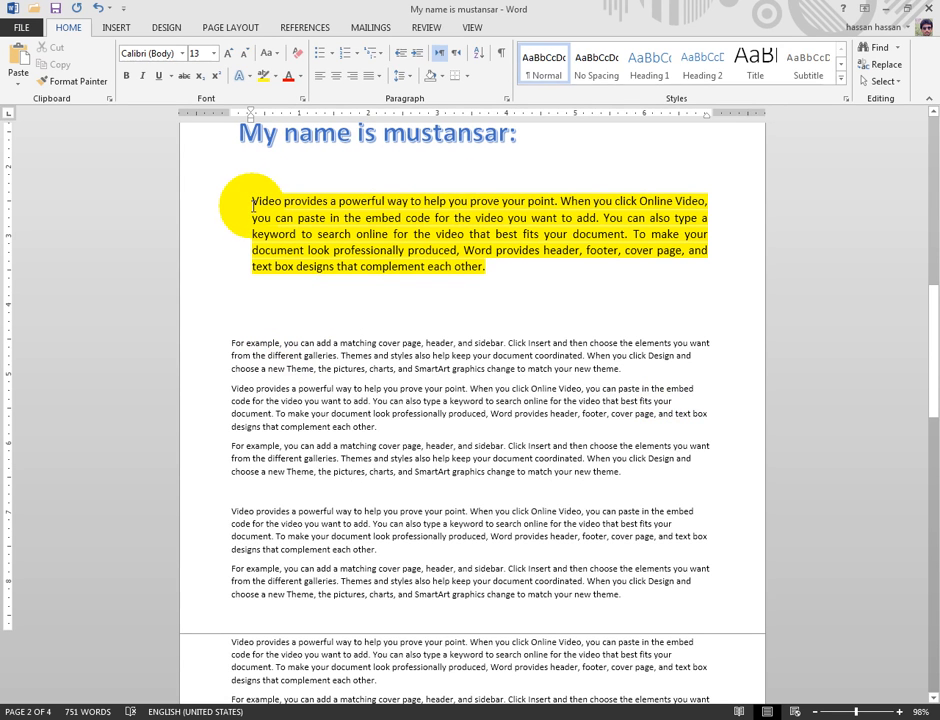
# - Highlight the second body paragraph, starting "For example, you can add a matching cover page", in yellow
pyautogui.moveTo(252, 205)
pyautogui.mouseDown()
pyautogui.moveTo(453, 268)
pyautogui.moveTo(472, 265)
pyautogui.moveTo(418, 279)
pyautogui.moveTo(252, 212)
pyautogui.moveTo(252, 202)
pyautogui.mouseUp()
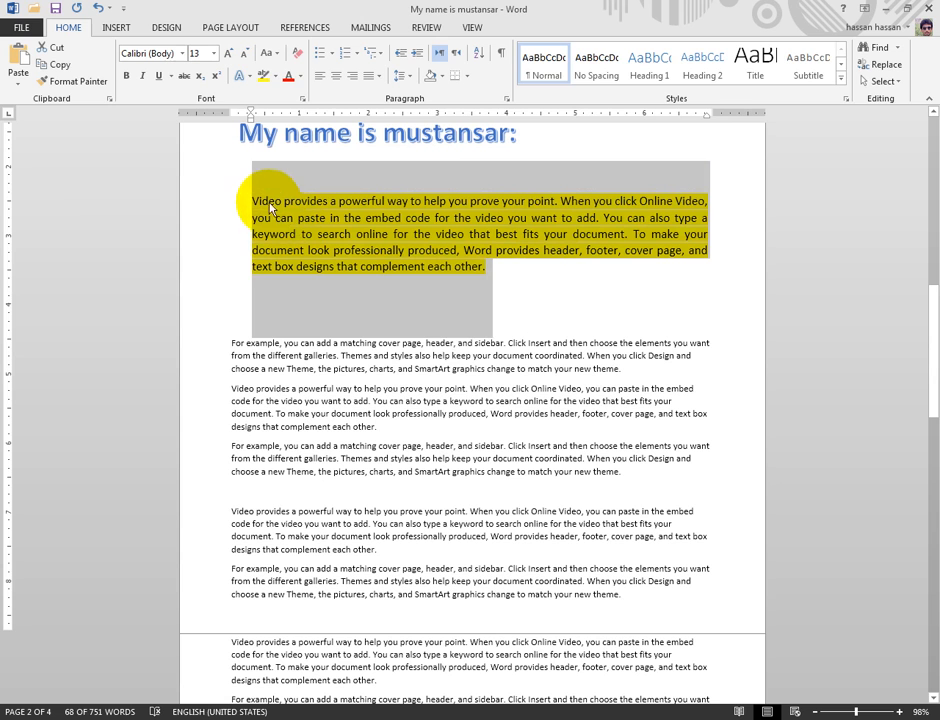
pyautogui.click(289, 268)
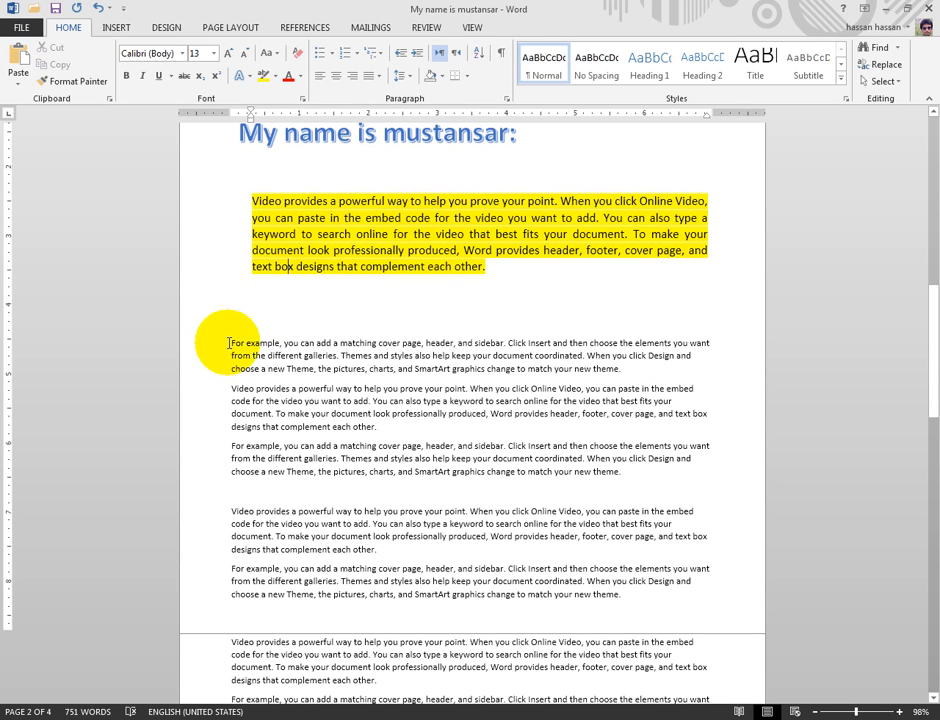
pyautogui.moveTo(229, 343); pyautogui.dragTo(655, 373)
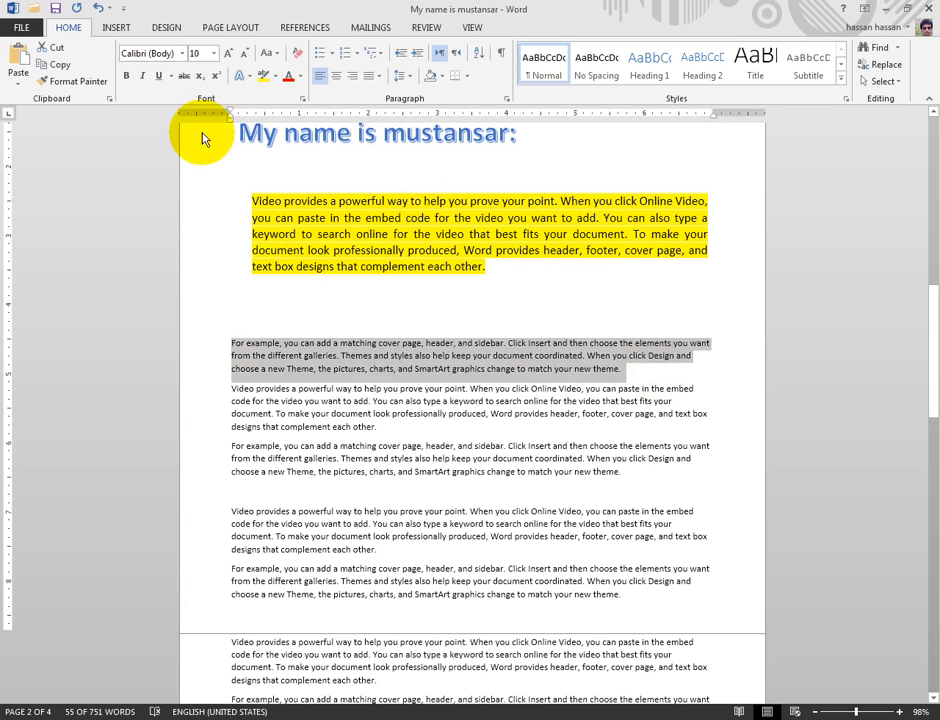
pyautogui.click(263, 76)
pyautogui.press('Right')
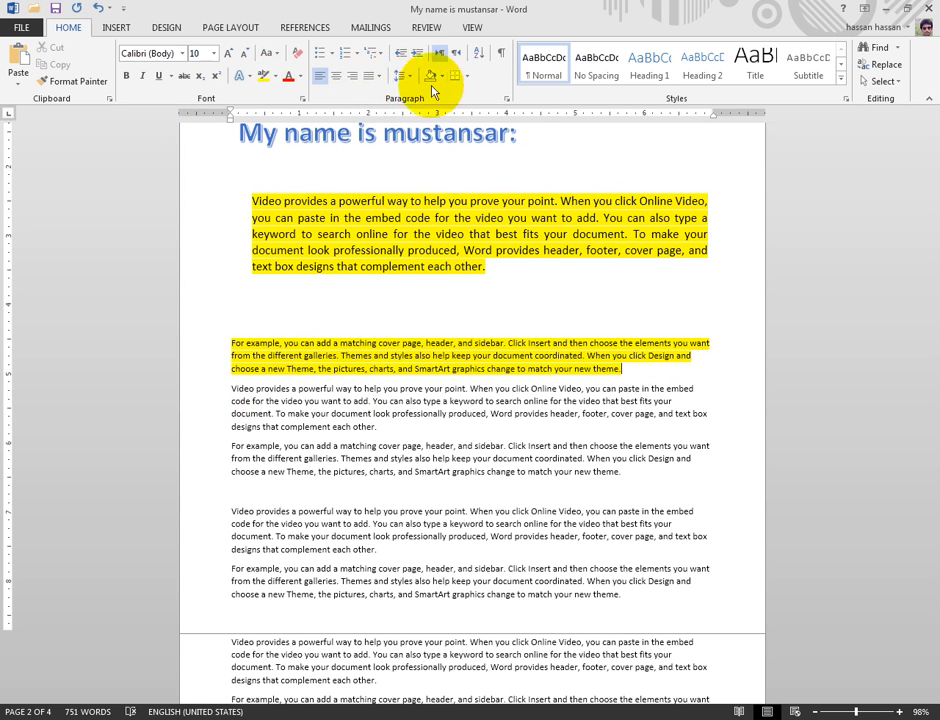
# - Set the second highlighted paragraph's spacing after to 42 pt in the line spacing options
pyautogui.click(376, 77)
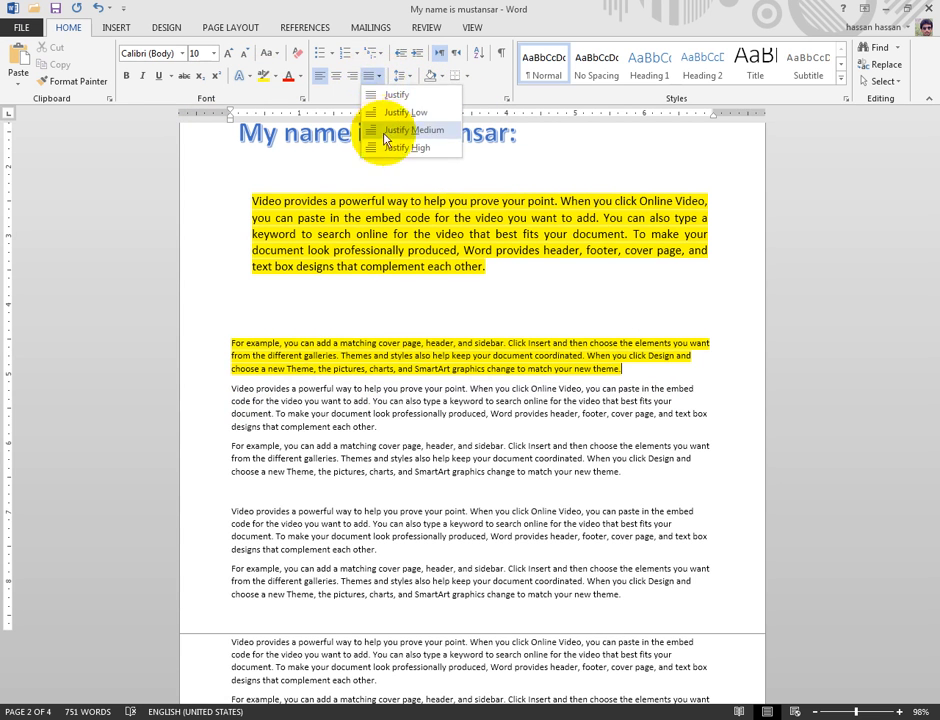
pyautogui.click(377, 78)
pyautogui.click(400, 76)
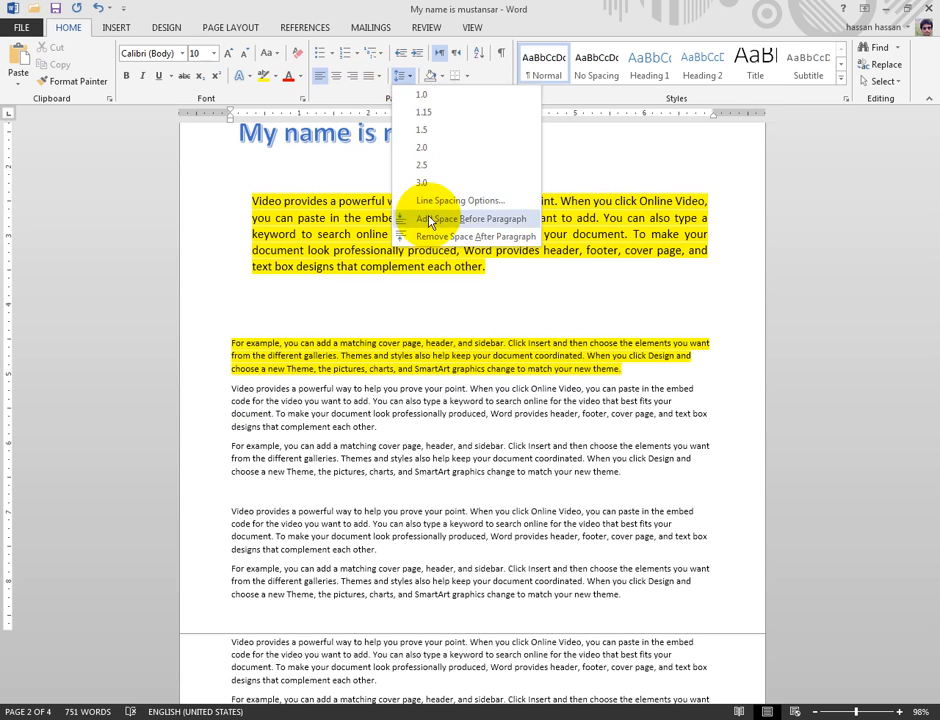
pyautogui.click(445, 200)
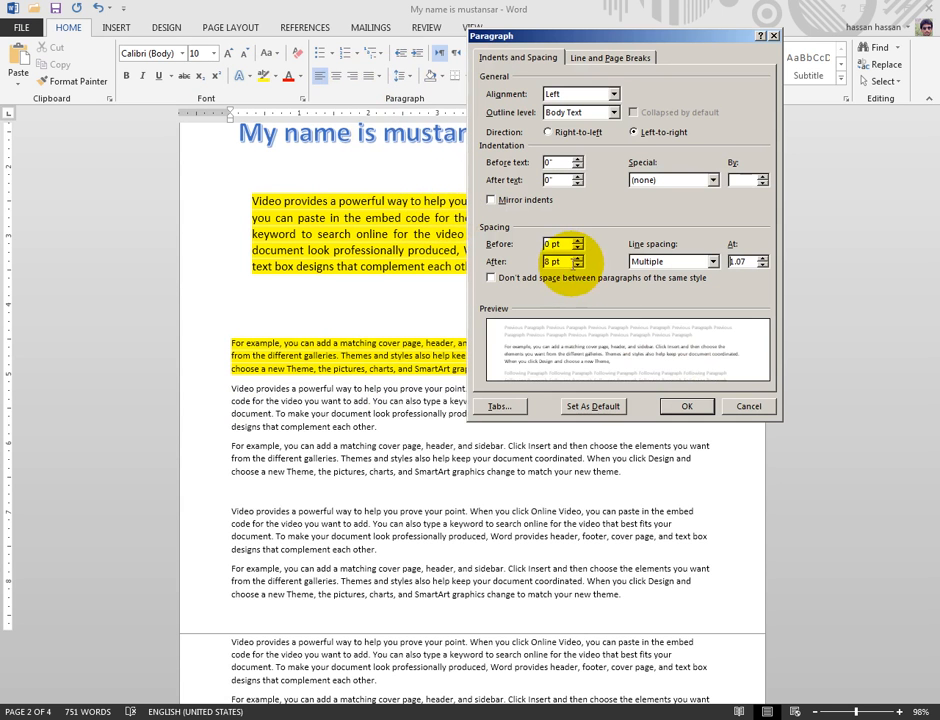
pyautogui.click(577, 257)
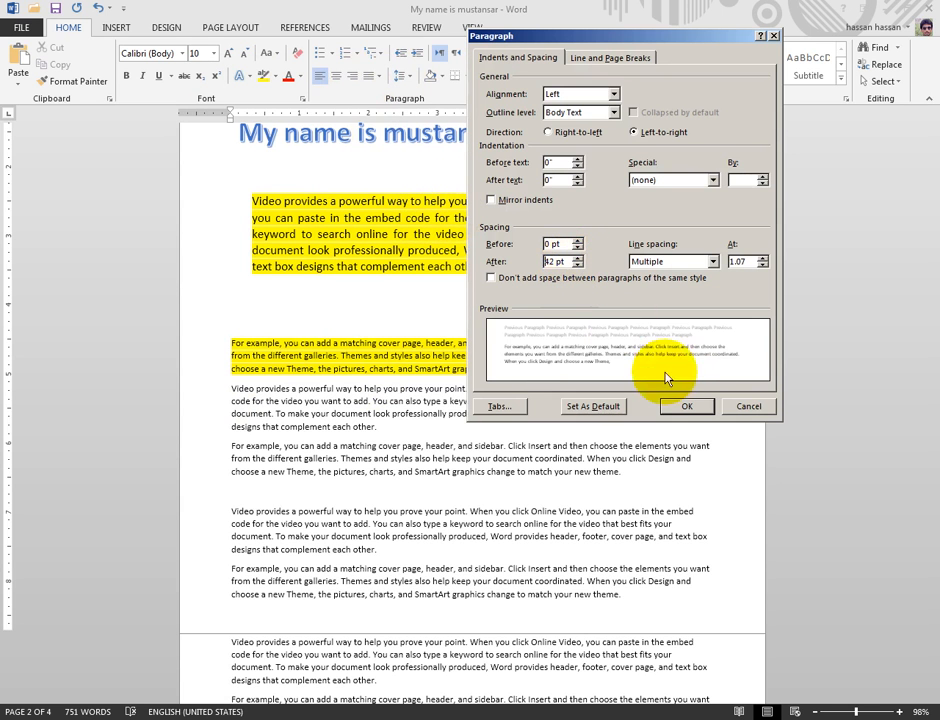
pyautogui.click(687, 406)
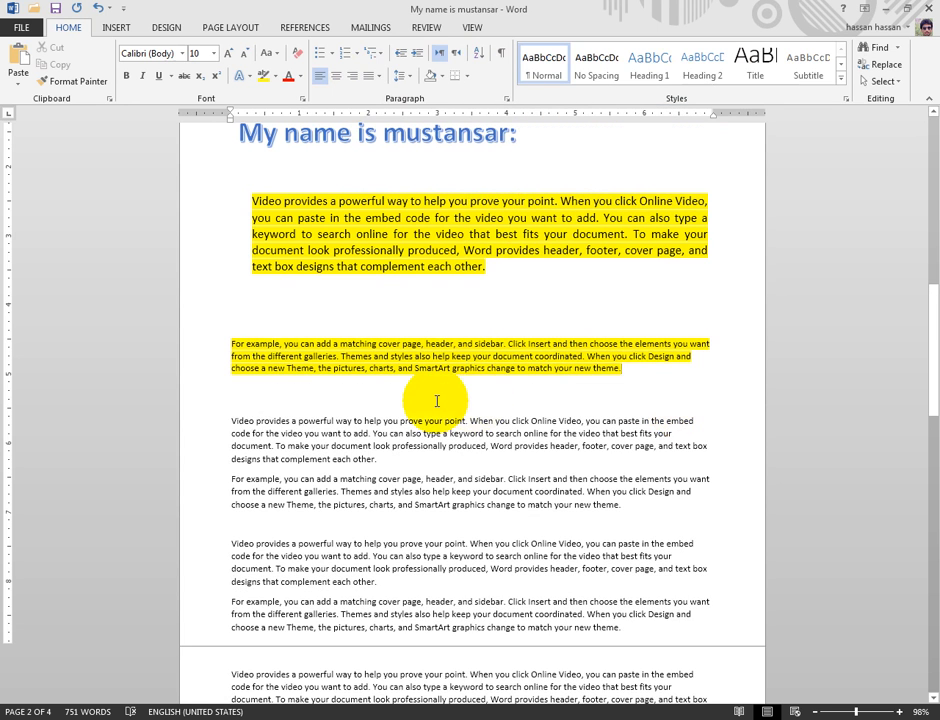
pyautogui.scroll(1, 627, 390)
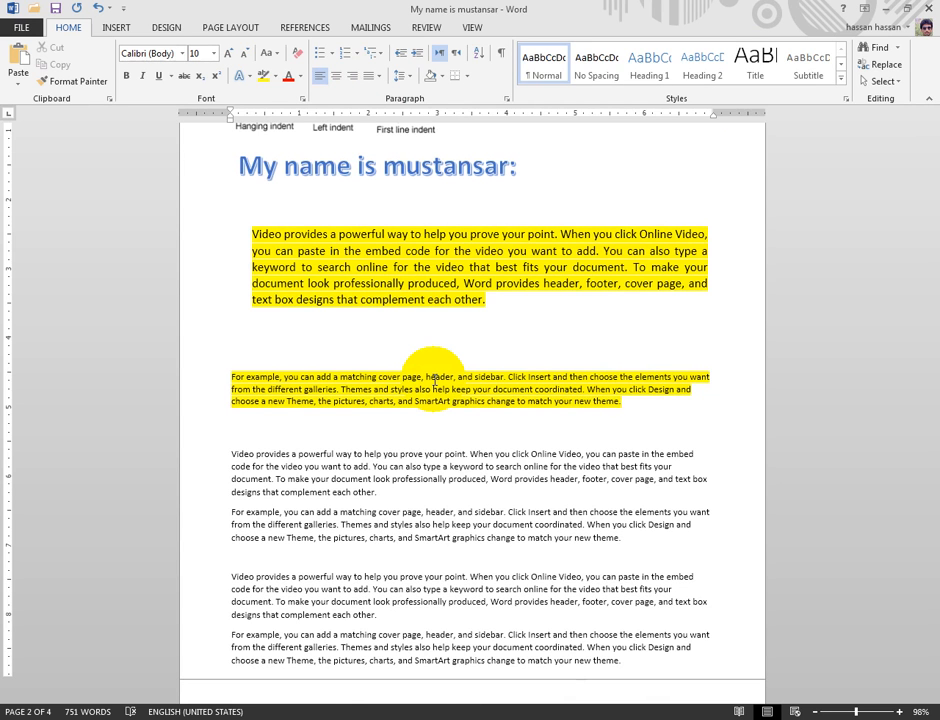
pyautogui.scroll(-1, 434, 380)
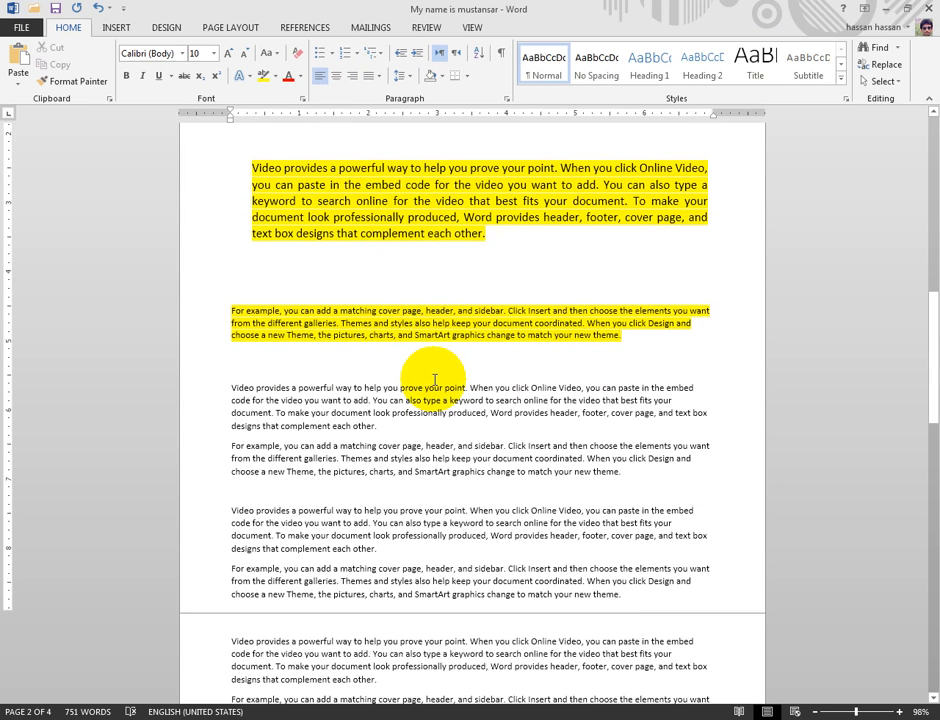